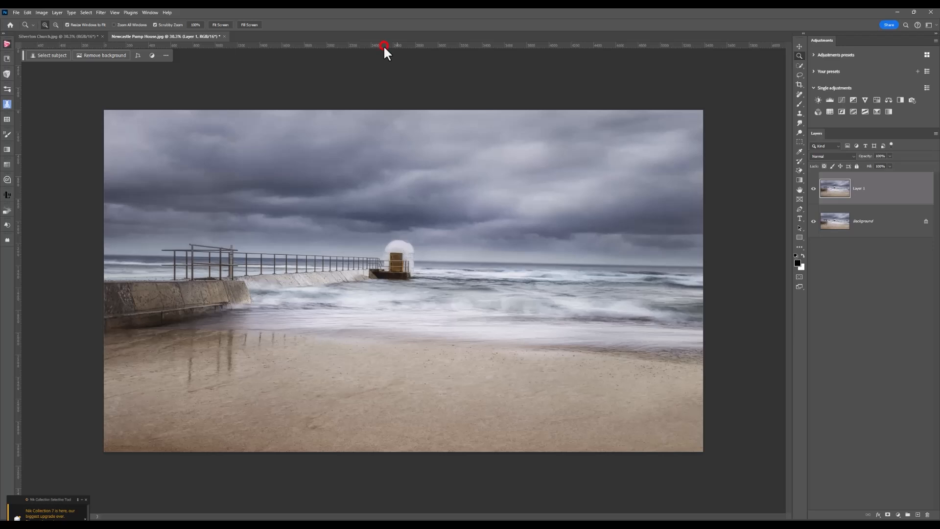
- Drag horizontal and vertical guides onto the horizon and pump house to check the tilt, then clear all guides
{"action": "left_click_drag", "start_coordinate": [383, 45], "coordinate": [388, 255]}
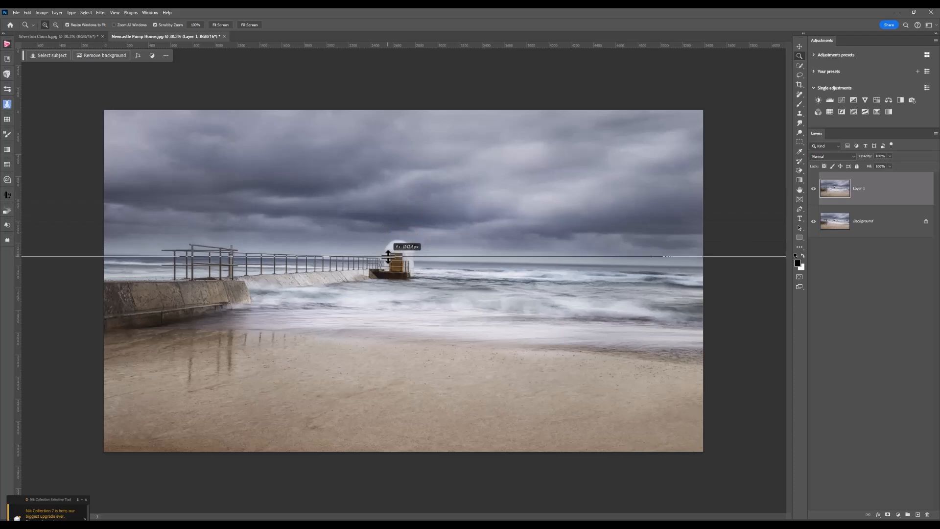
{"action": "left_click_drag", "start_coordinate": [388, 254], "coordinate": [389, 255]}
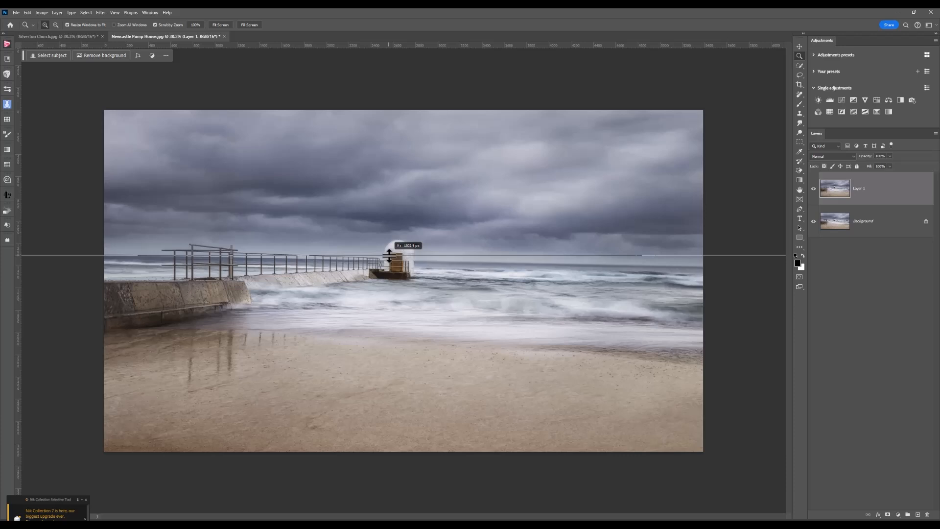
{"action": "left_click_drag", "start_coordinate": [390, 255], "coordinate": [389, 255]}
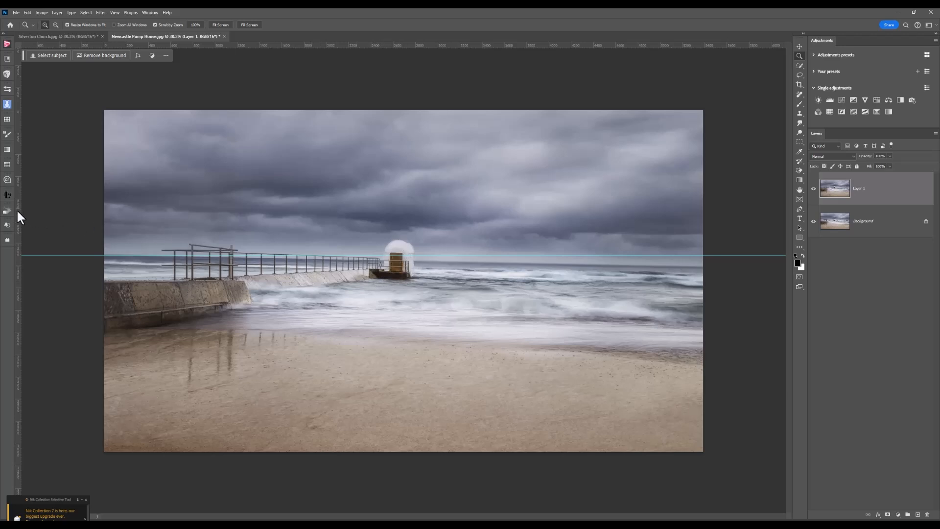
{"action": "left_click_drag", "start_coordinate": [17, 210], "coordinate": [414, 206]}
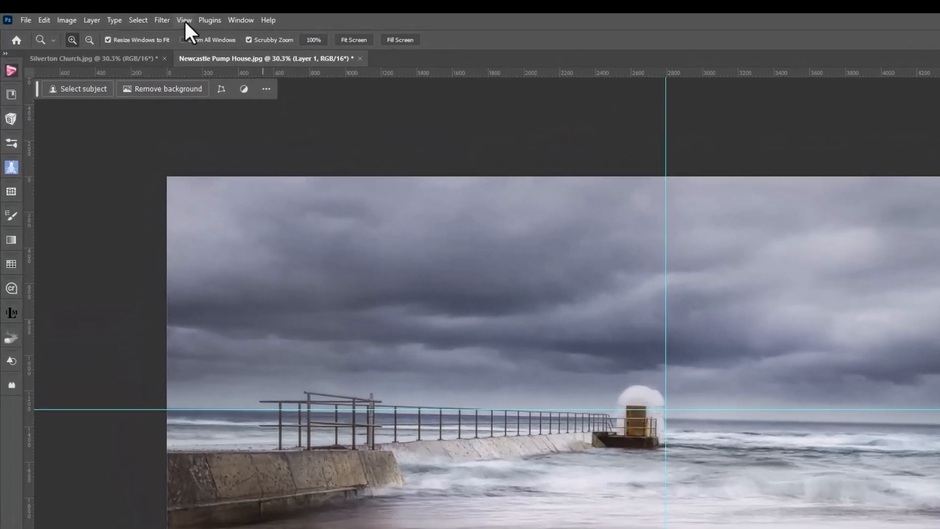
{"action": "left_click", "coordinate": [115, 12]}
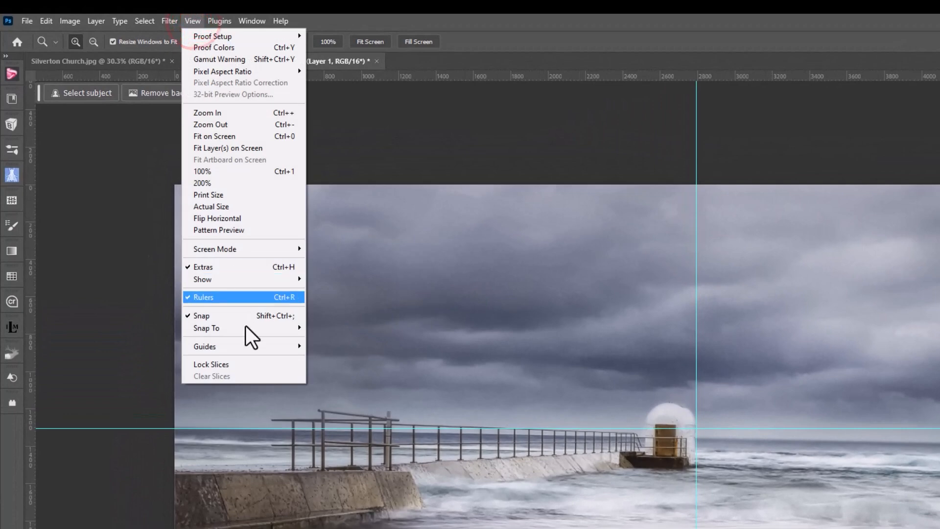
{"action": "mouse_move", "coordinate": [247, 343]}
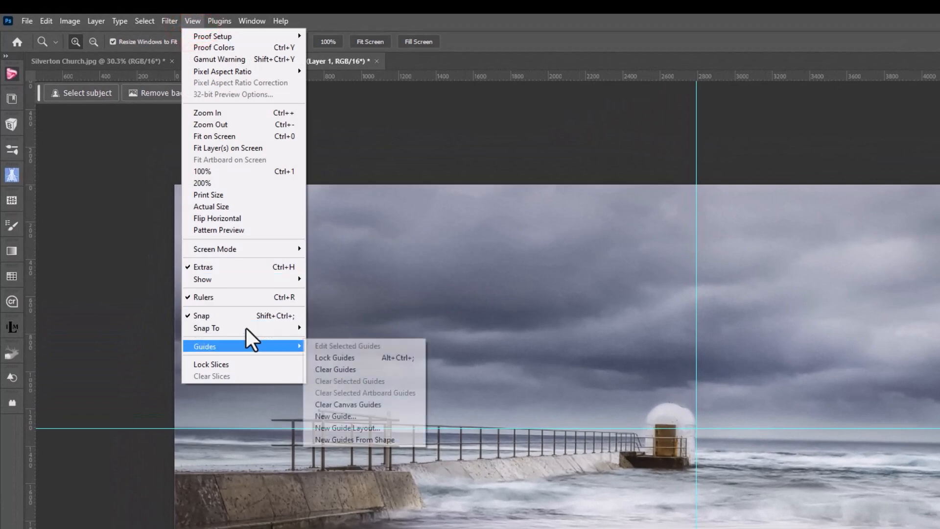
{"action": "left_click", "coordinate": [354, 372]}
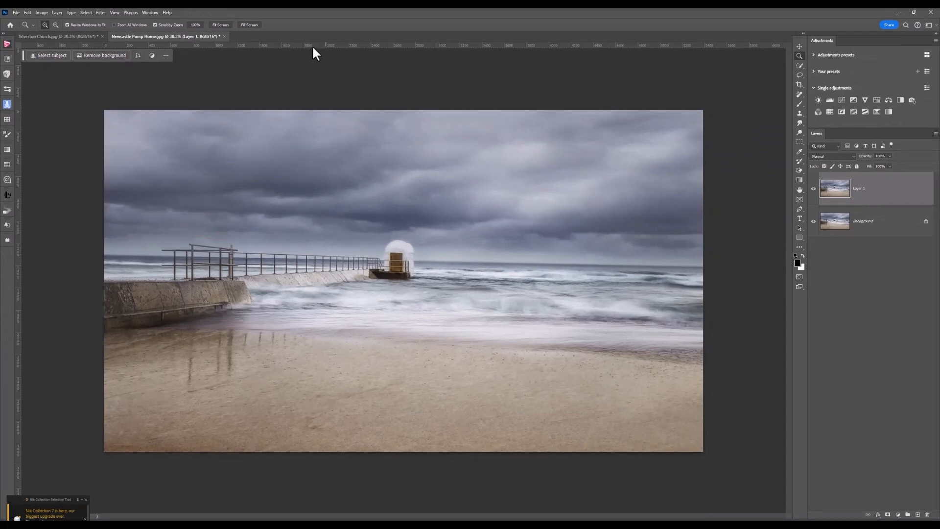
- Place a horizontal guide along the horizon again to inspect the tilt, then clear the guides
{"action": "left_click_drag", "start_coordinate": [312, 45], "coordinate": [329, 255]}
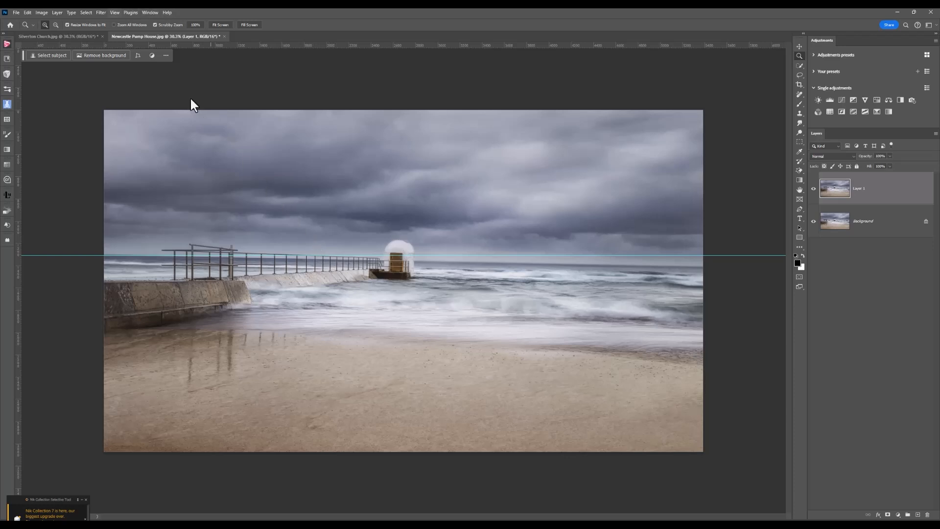
{"action": "left_click", "coordinate": [116, 14]}
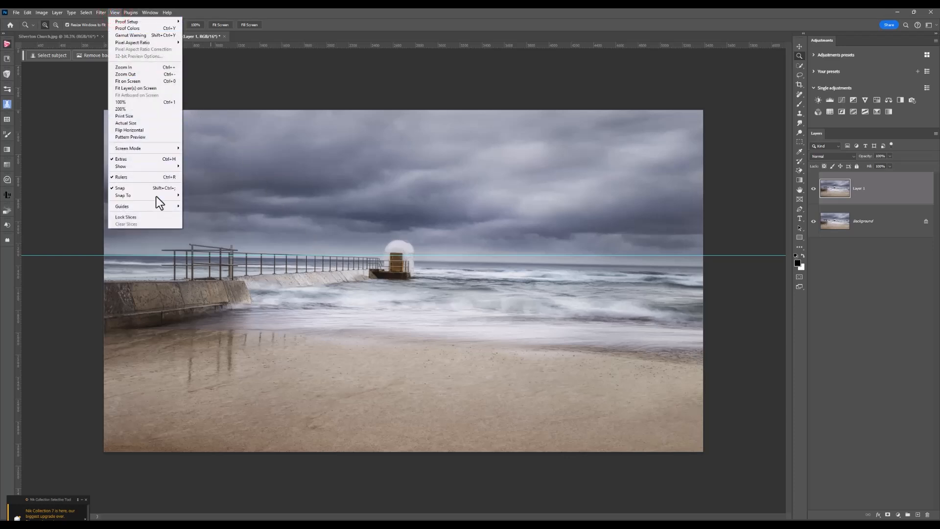
{"action": "mouse_move", "coordinate": [156, 196]}
{"action": "left_click", "coordinate": [211, 216]}
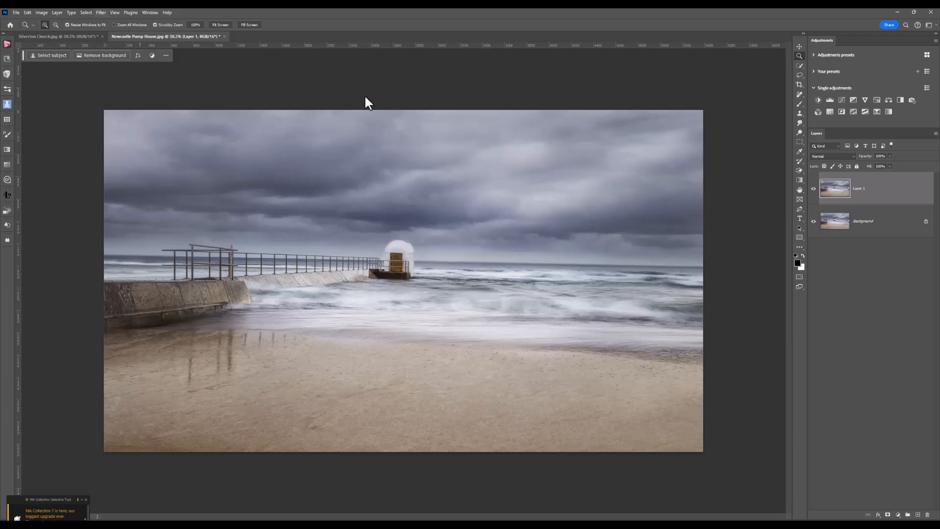
- Apply the Camera Raw Filter with the Auto Upright geometry correction to the layer
{"action": "left_click", "coordinate": [102, 13]}
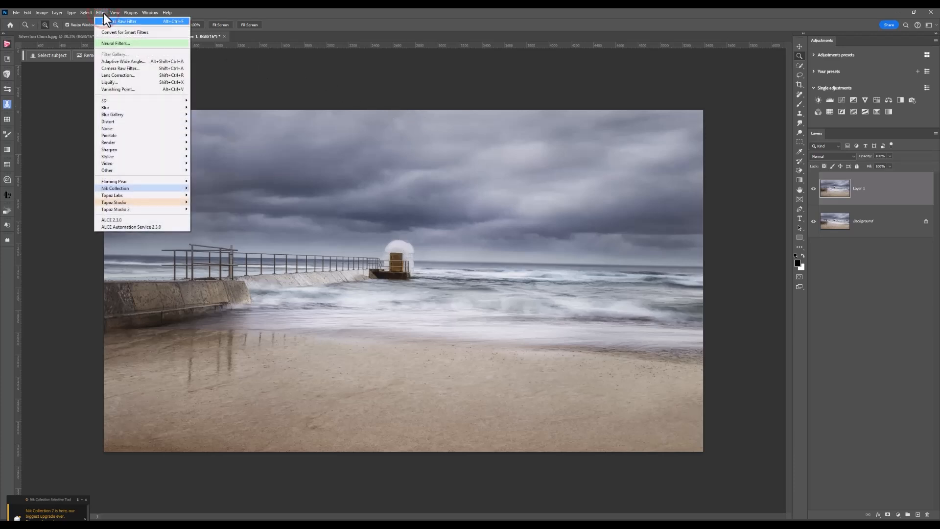
{"action": "left_click", "coordinate": [113, 69]}
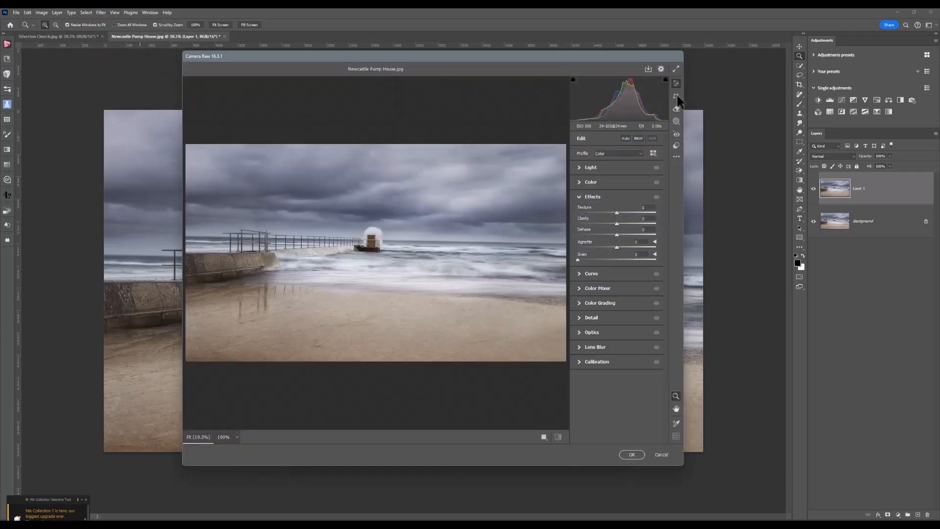
{"action": "left_click", "coordinate": [677, 96]}
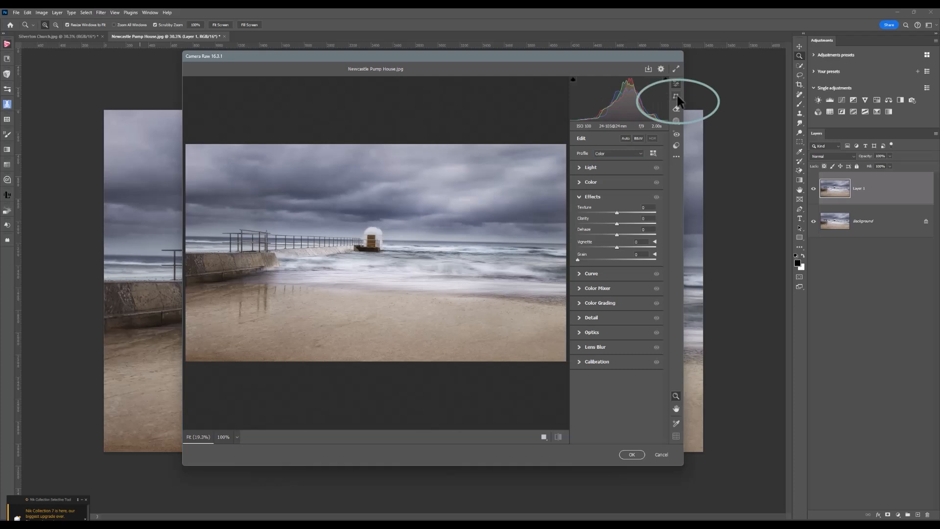
{"action": "left_click", "coordinate": [677, 96]}
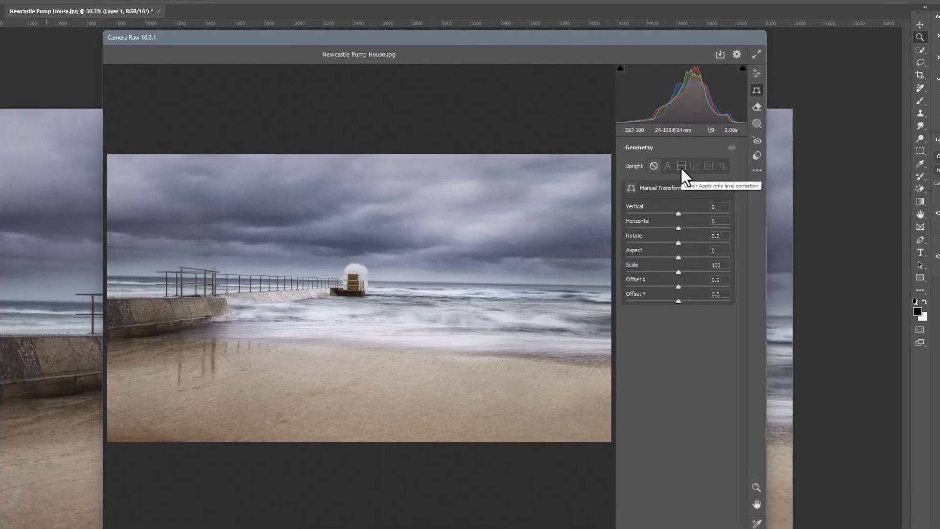
{"action": "left_click", "coordinate": [681, 167]}
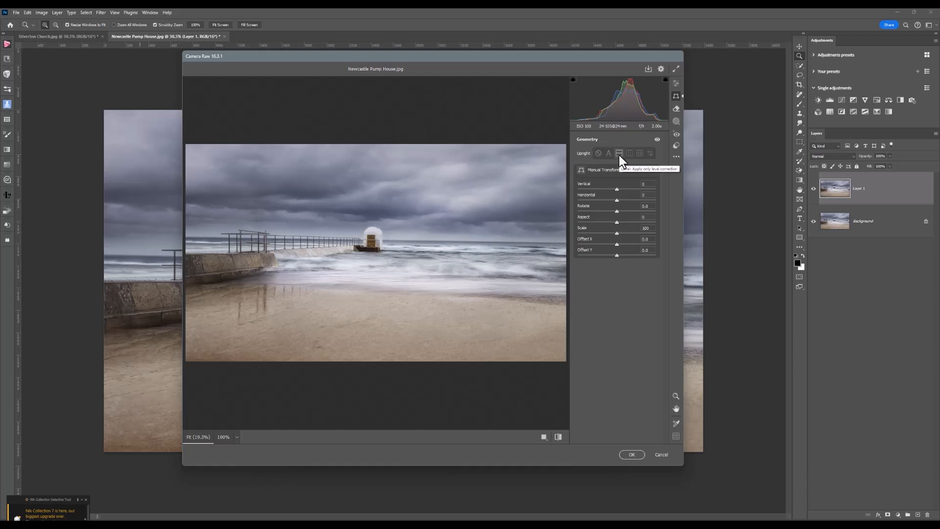
{"action": "left_click", "coordinate": [609, 154]}
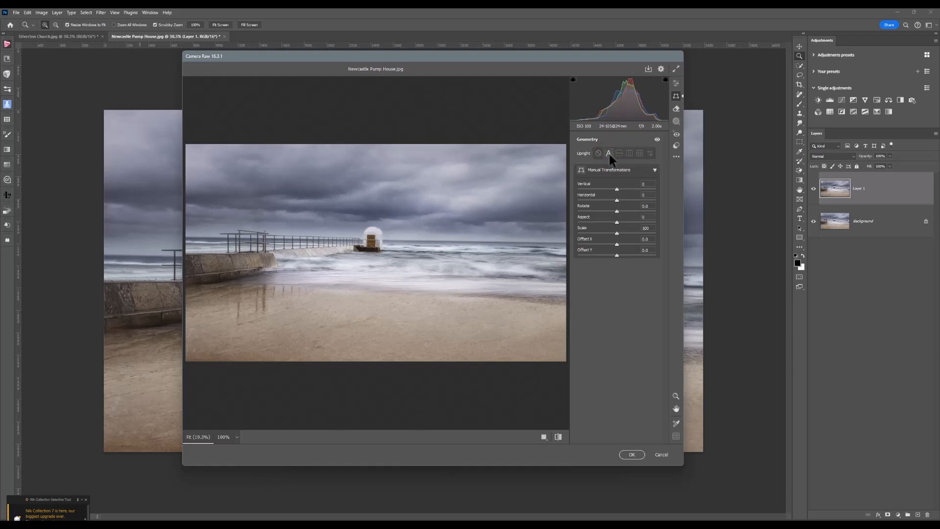
{"action": "left_click", "coordinate": [632, 455]}
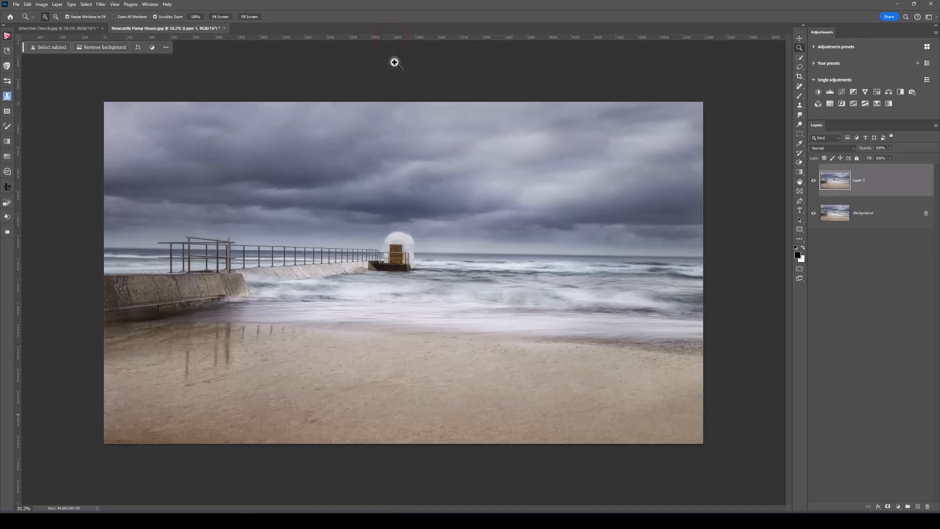
- Straighten the image with the Crop tool's Straighten option by tracing a line along the horizon
{"action": "left_click_drag", "start_coordinate": [382, 37], "coordinate": [398, 248]}
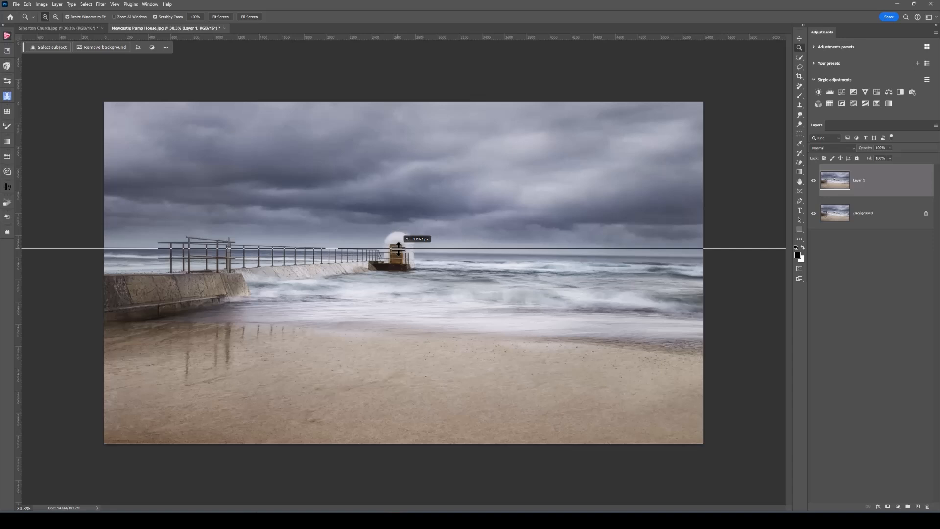
{"action": "left_click_drag", "start_coordinate": [398, 249], "coordinate": [384, 37]}
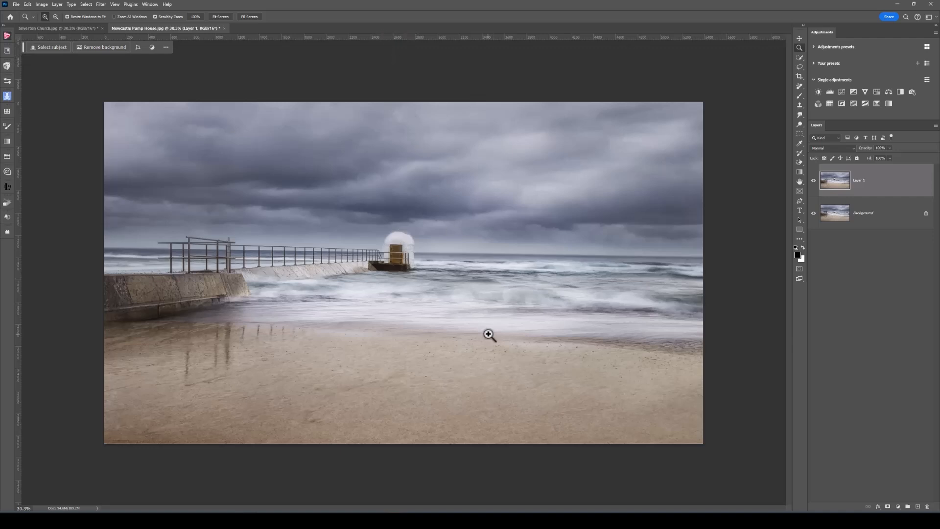
{"action": "left_click", "coordinate": [799, 77]}
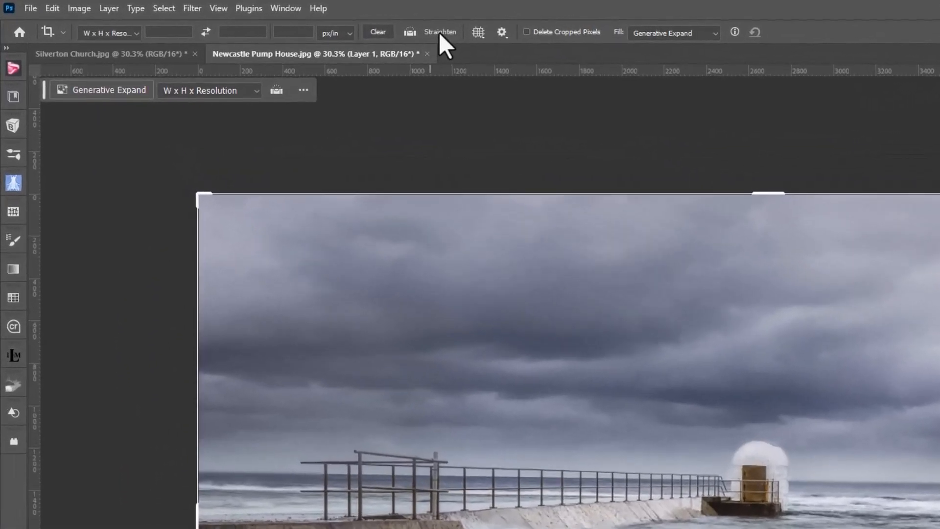
{"action": "left_click", "coordinate": [439, 32]}
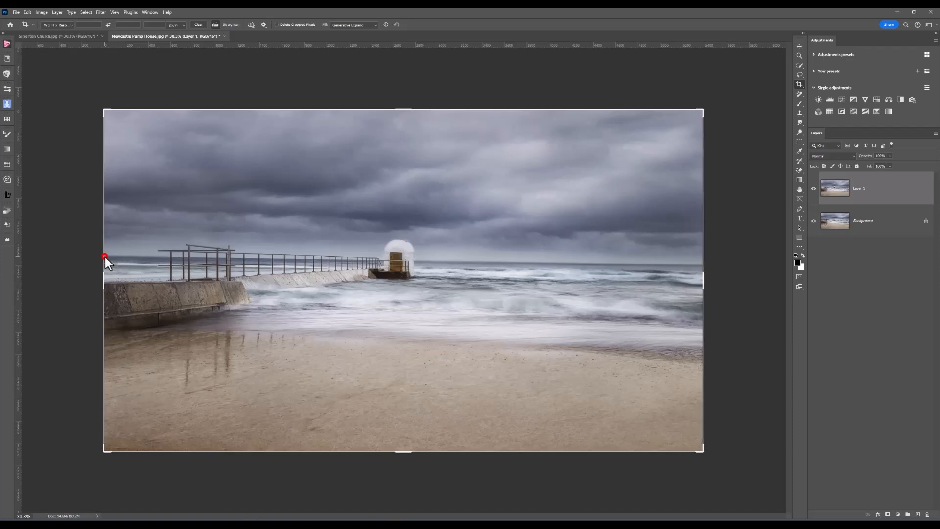
{"action": "left_click_drag", "start_coordinate": [104, 255], "coordinate": [458, 276]}
{"action": "left_click_drag", "start_coordinate": [626, 275], "coordinate": [704, 254]}
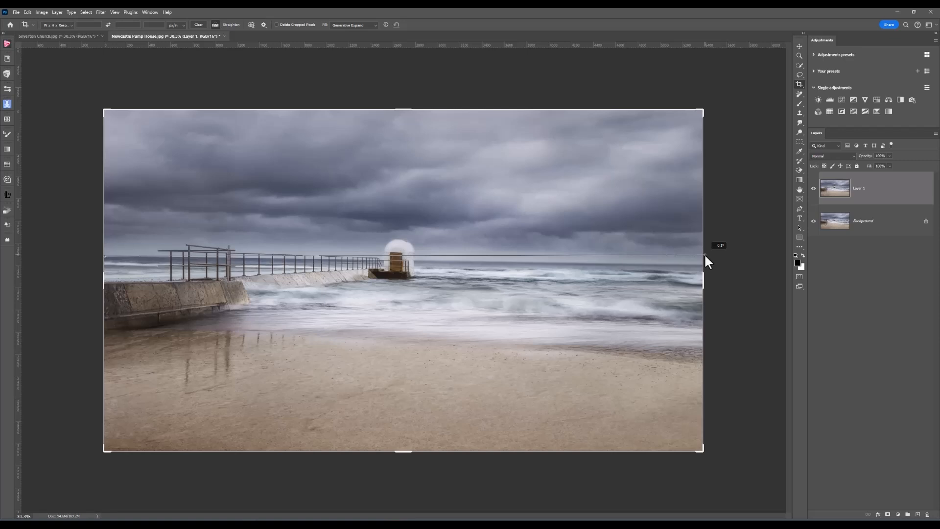
{"action": "left_click_drag", "start_coordinate": [704, 254], "coordinate": [704, 254]}
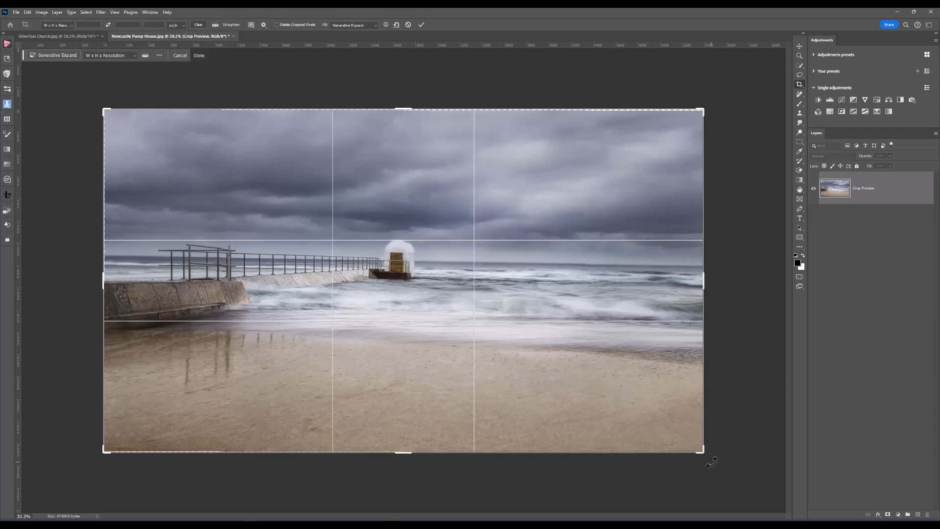
- Rotate the crop slightly further and commit it with Generative Expand filling the empty corners
{"action": "left_click_drag", "start_coordinate": [711, 461], "coordinate": [716, 458]}
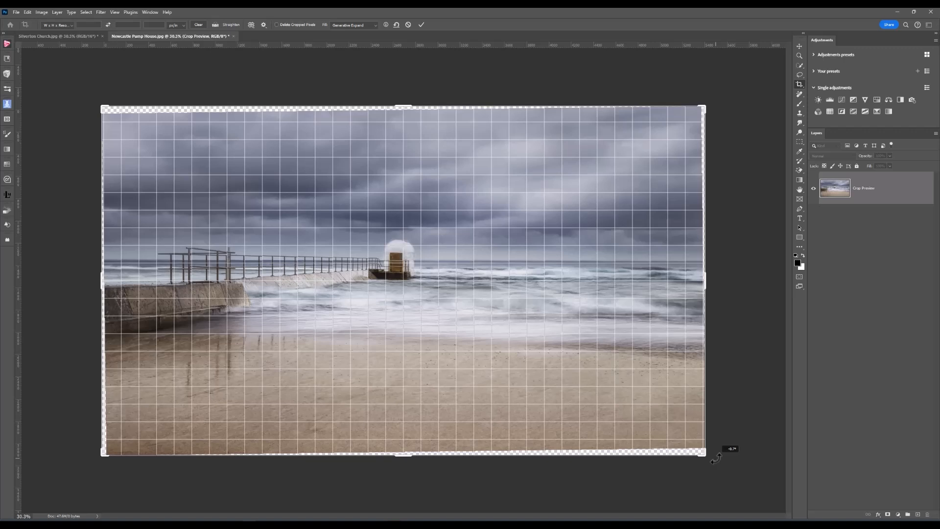
{"action": "left_click_drag", "start_coordinate": [715, 458], "coordinate": [716, 458]}
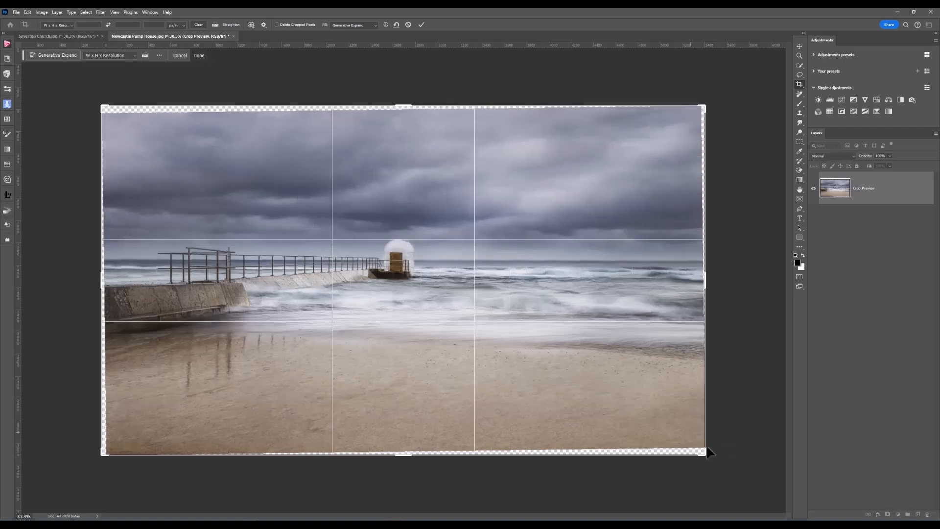
{"action": "mouse_move", "coordinate": [397, 45]}
{"action": "left_mouse_down"}
{"action": "mouse_move", "coordinate": [409, 261]}
{"action": "mouse_move", "coordinate": [378, 44]}
{"action": "left_mouse_up"}
{"action": "left_click", "coordinate": [421, 25]}
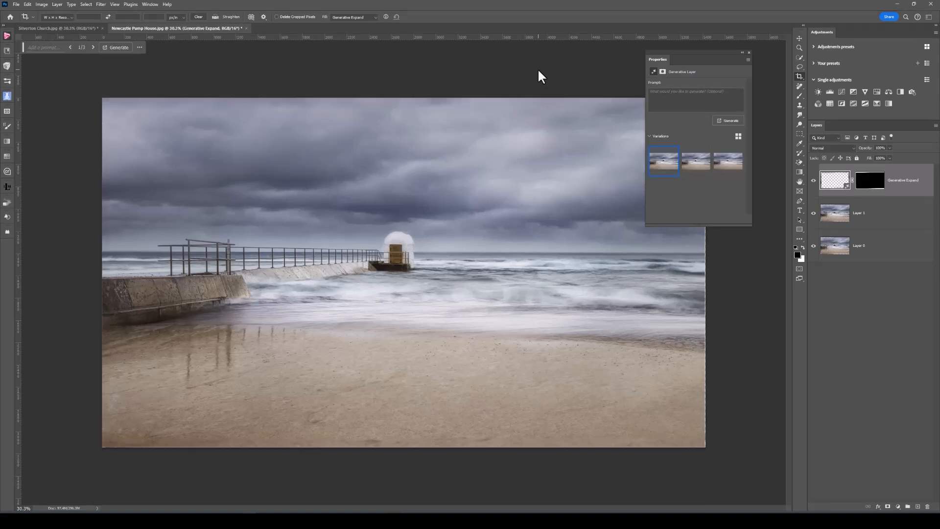
- Check the straightened horizon against a horizontal guide, then clear the guides
{"action": "left_click", "coordinate": [748, 52]}
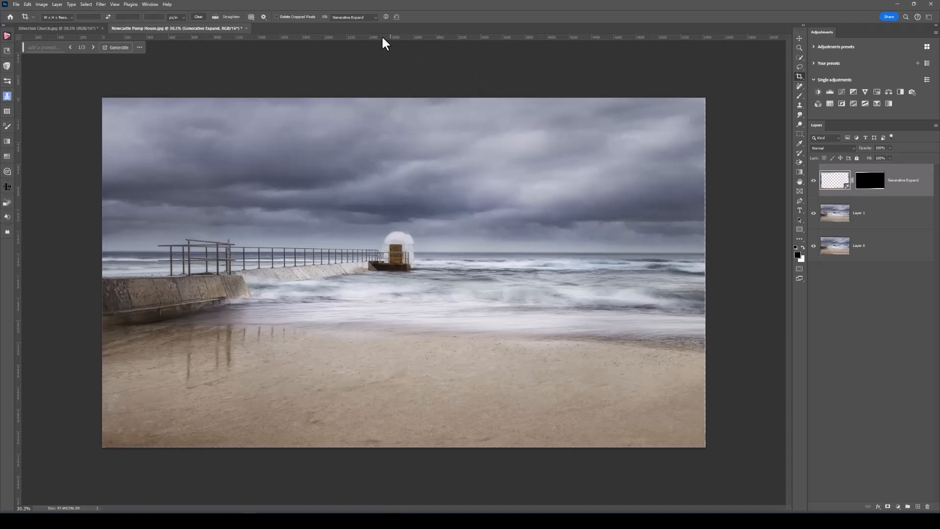
{"action": "left_click_drag", "start_coordinate": [381, 35], "coordinate": [378, 252]}
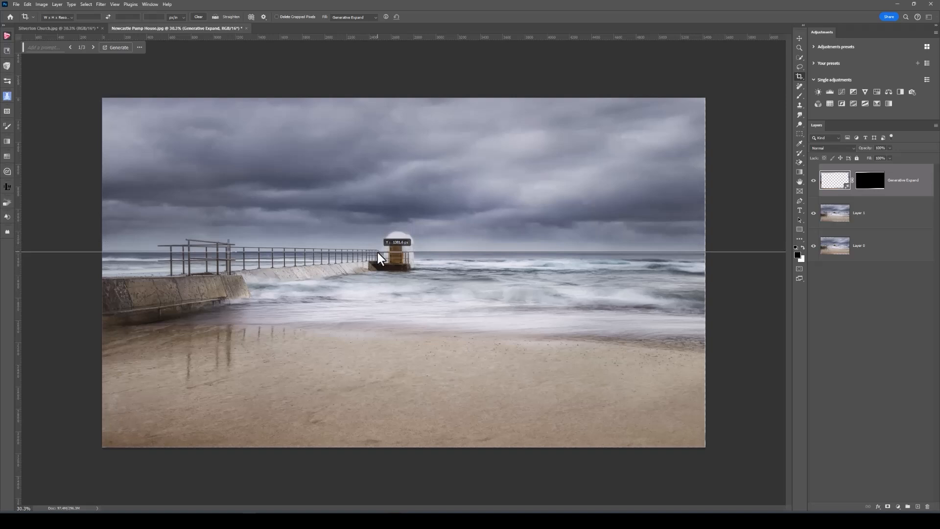
{"action": "left_click_drag", "start_coordinate": [377, 252], "coordinate": [377, 251]}
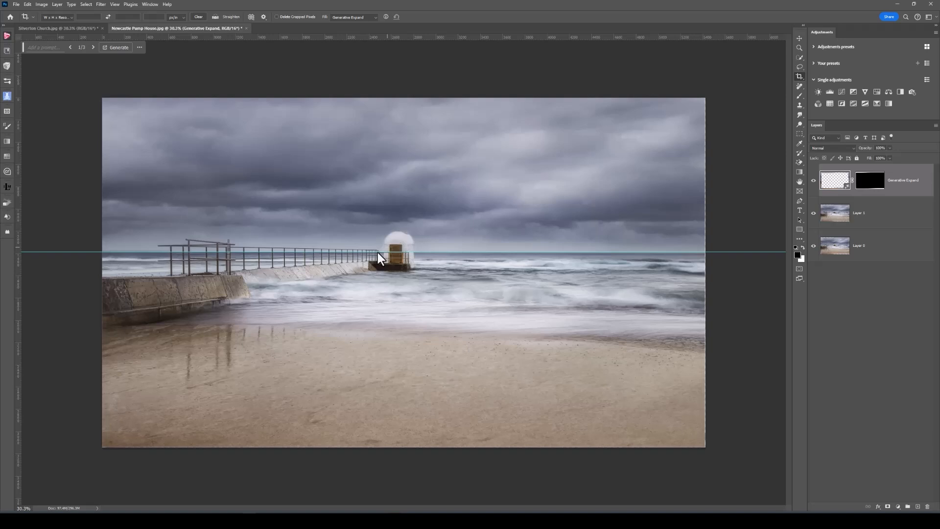
{"action": "left_click", "coordinate": [116, 4]}
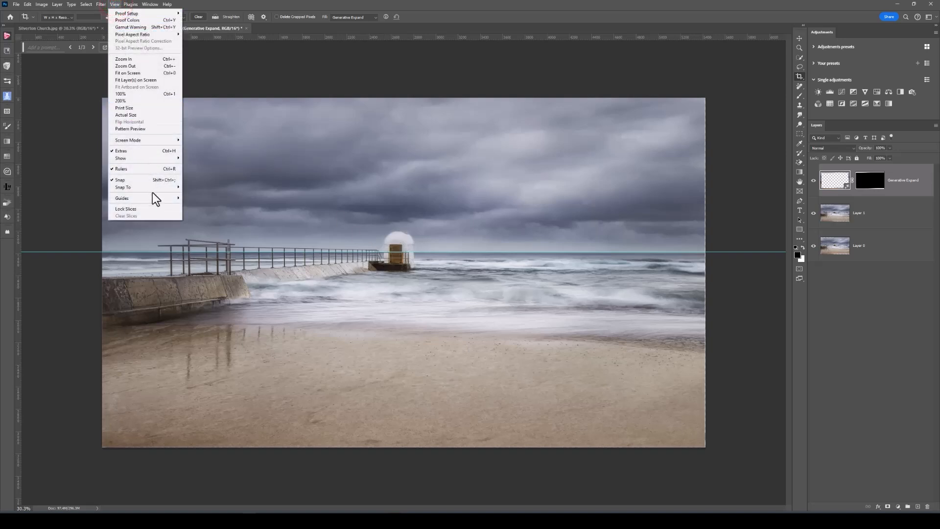
{"action": "mouse_move", "coordinate": [153, 198]}
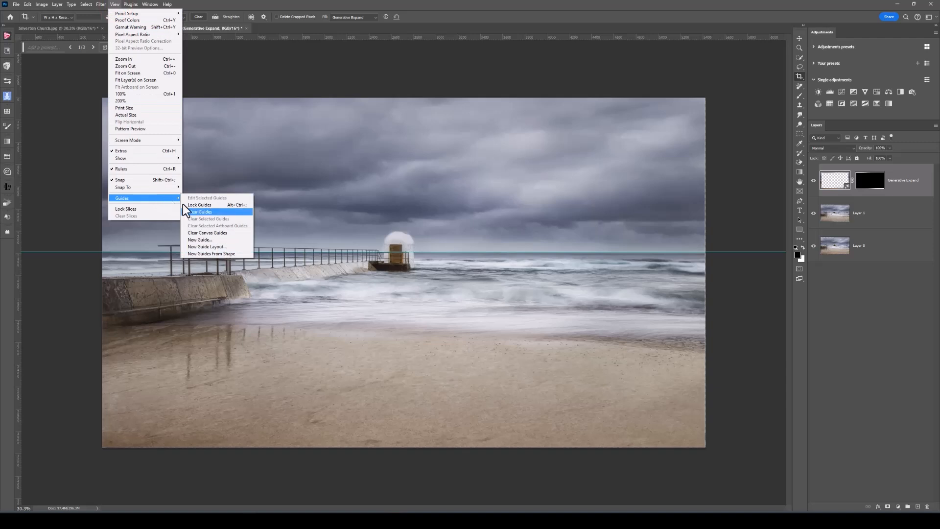
{"action": "left_click", "coordinate": [210, 212]}
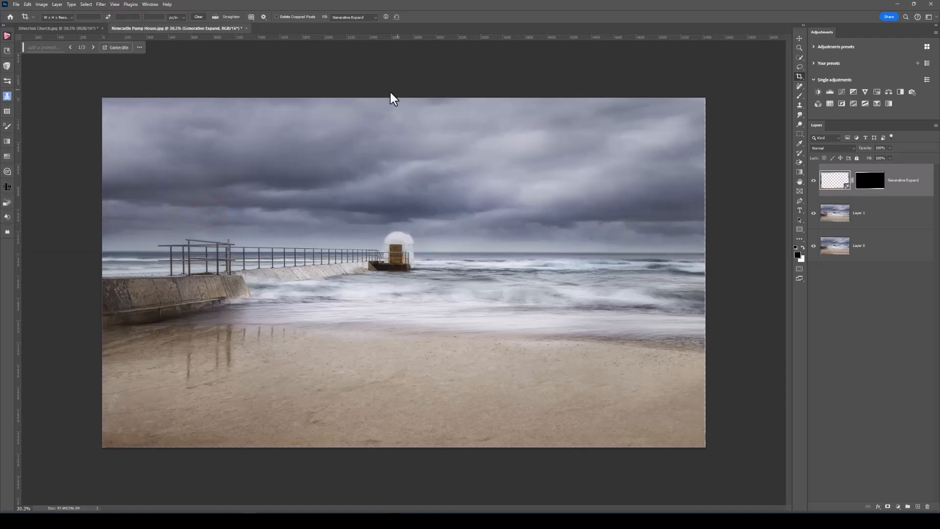